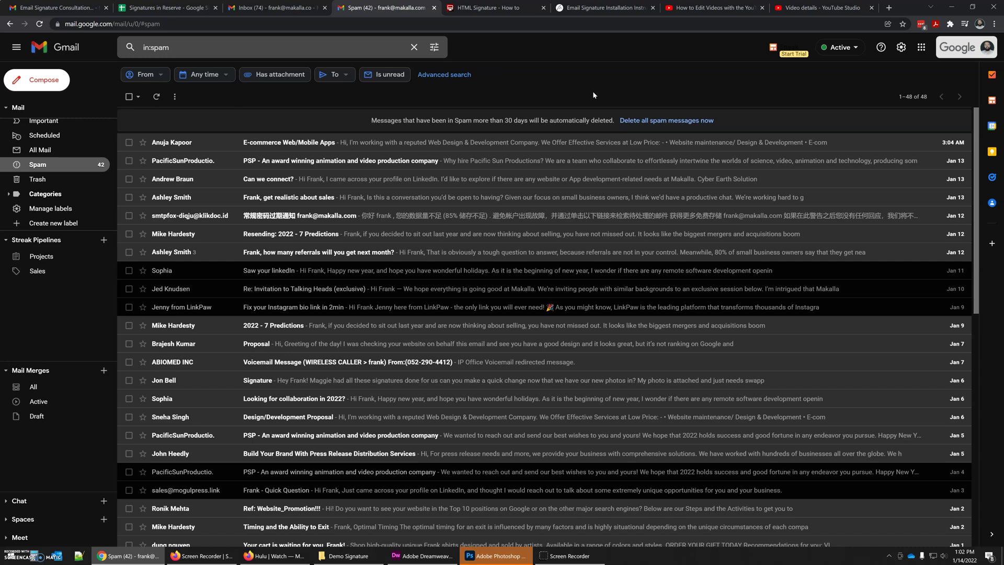
Bring up the Get add-ons option from Gmail's right side panel
click(625, 97)
click(634, 97)
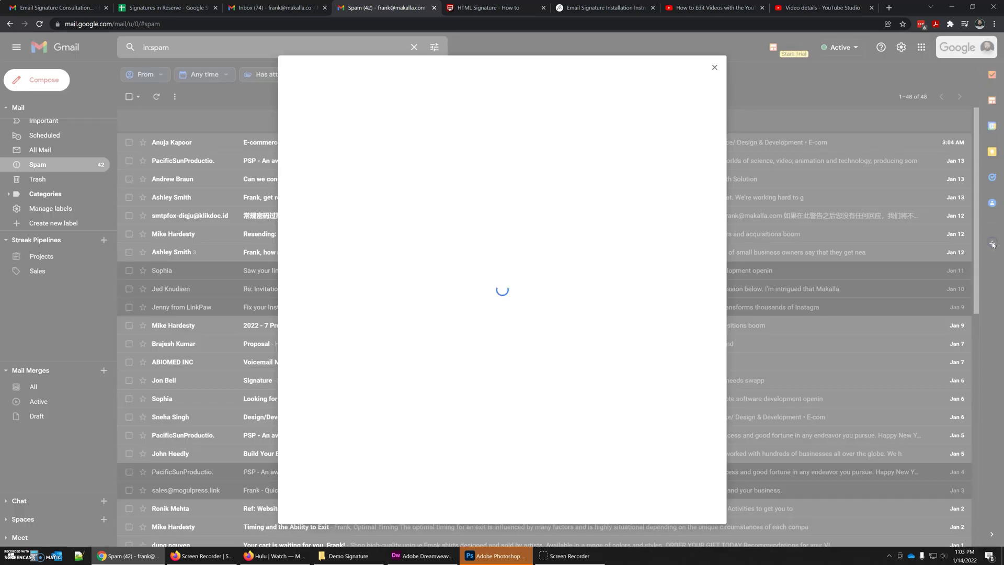
Search the marketplace for 'html signature' and open the HTML Signature add-on's details page
click(612, 198)
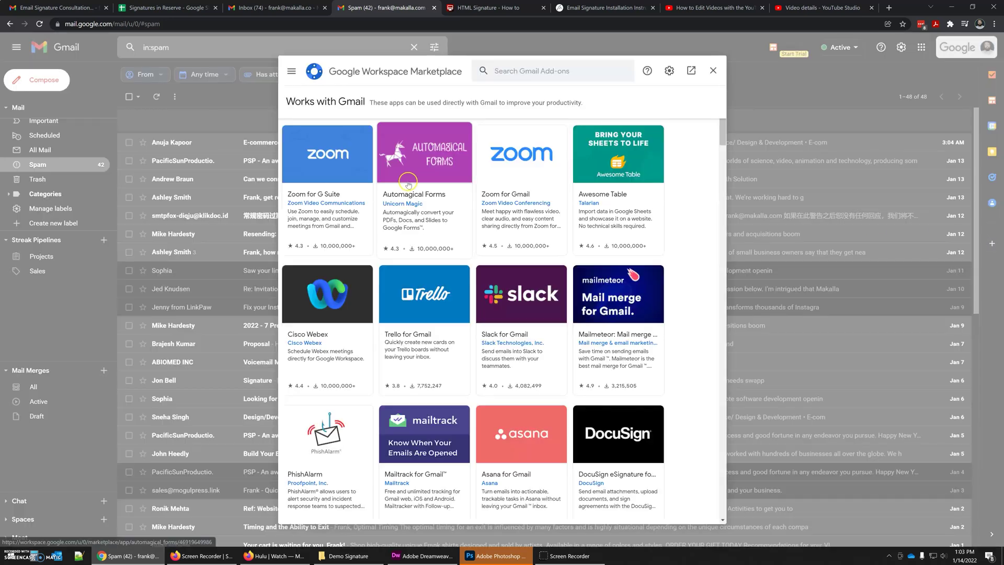
click(532, 67)
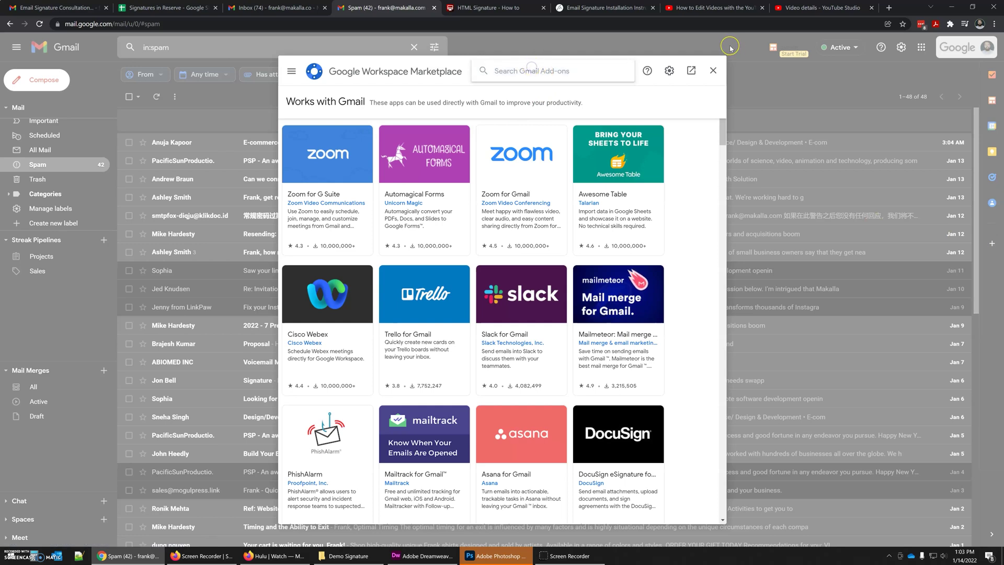
text(html )
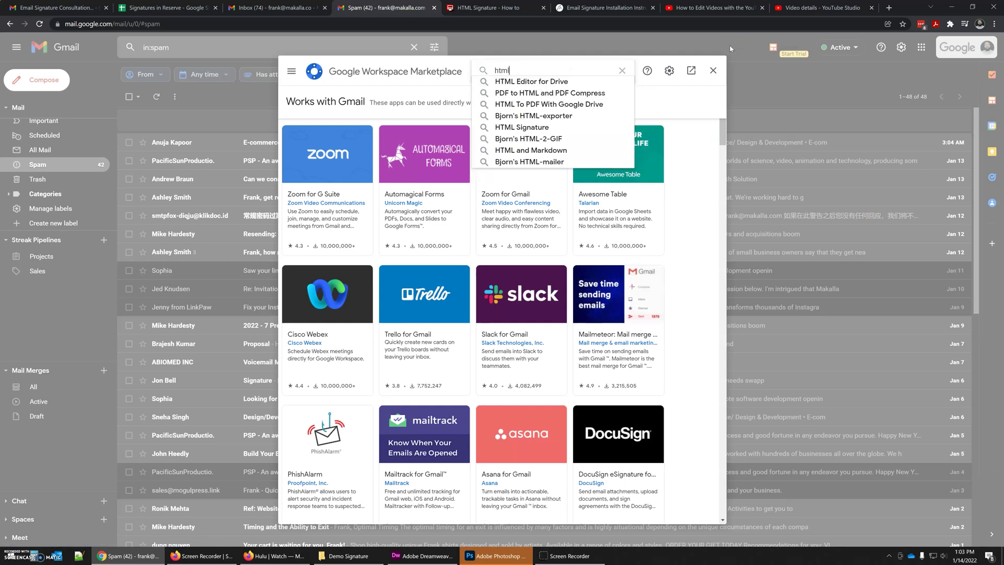
text(signature)
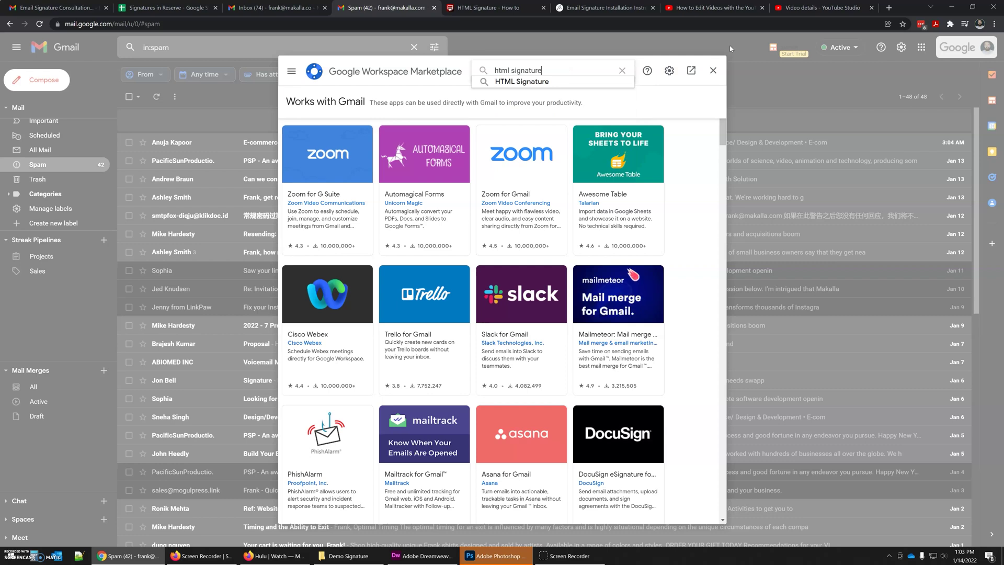
click(510, 82)
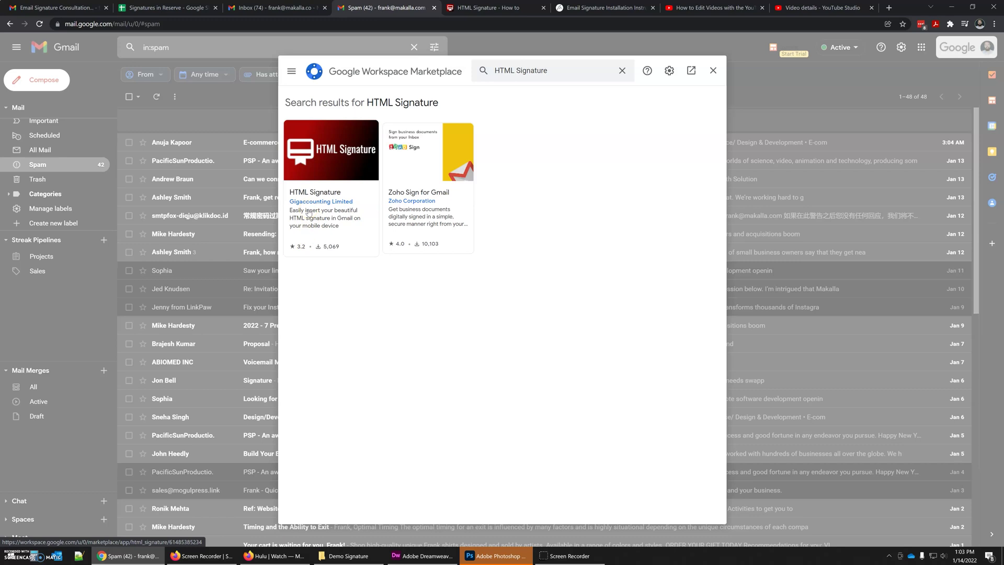
click(321, 171)
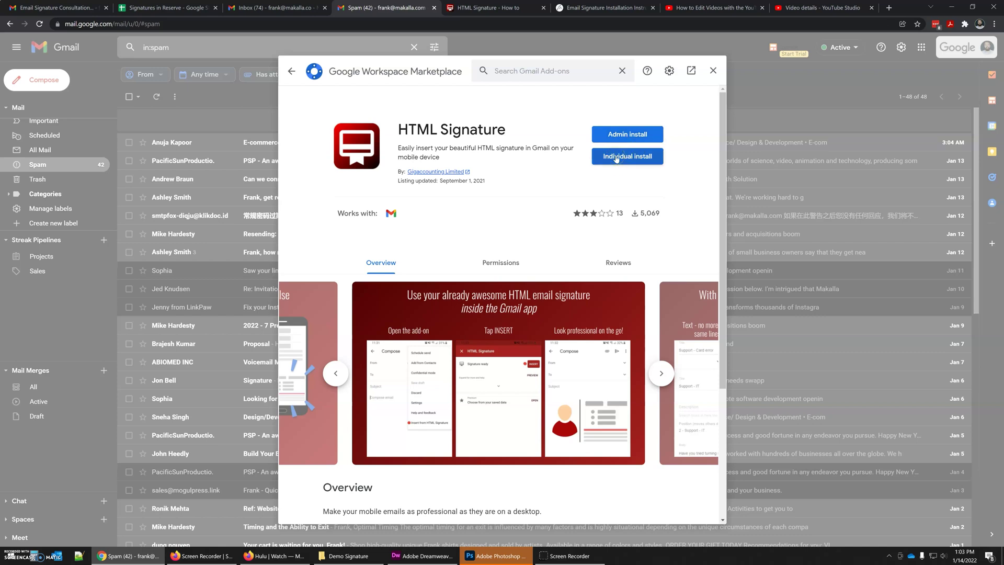
Run an Individual install of HTML Signature, choose the account and allow it access
click(617, 158)
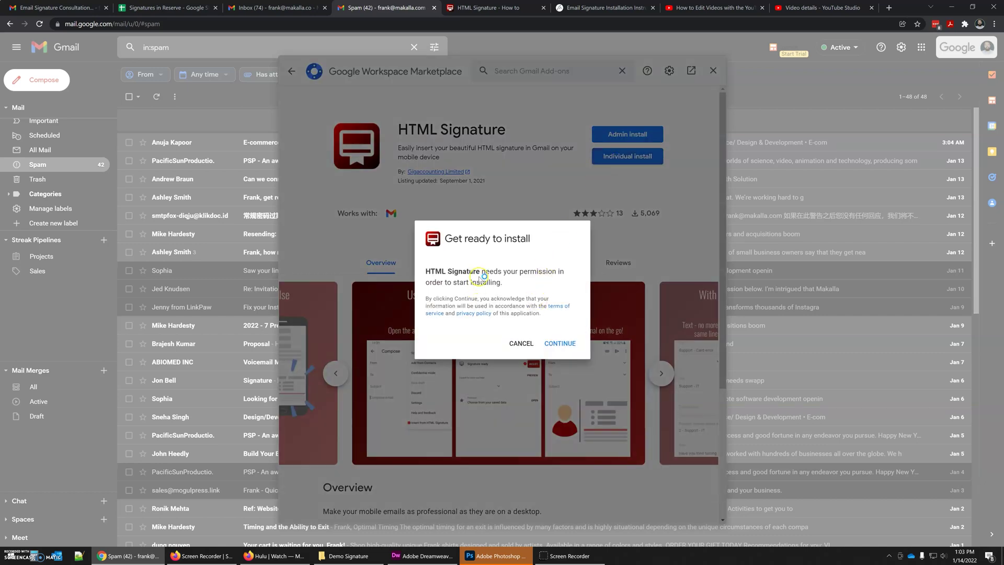
click(563, 342)
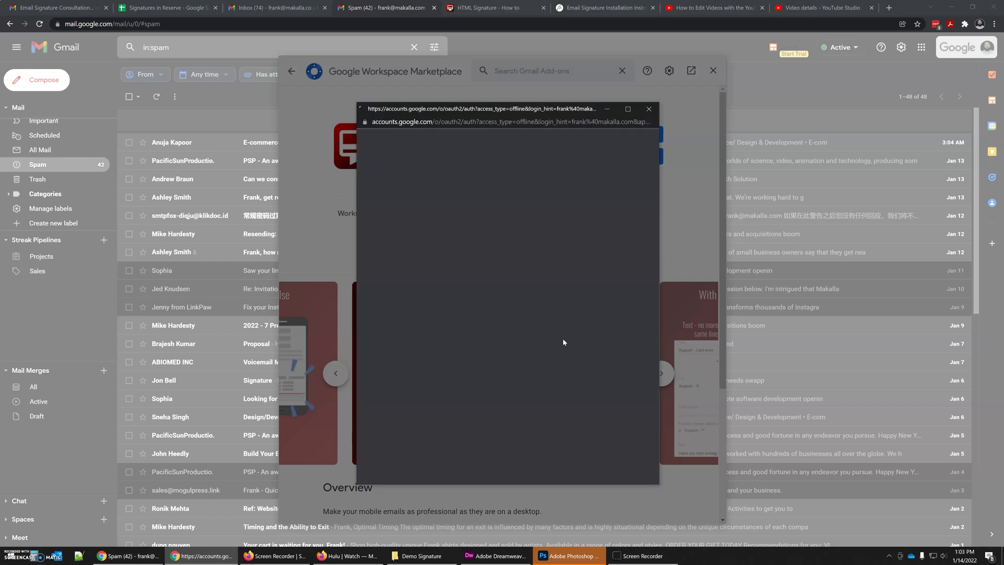
click(551, 318)
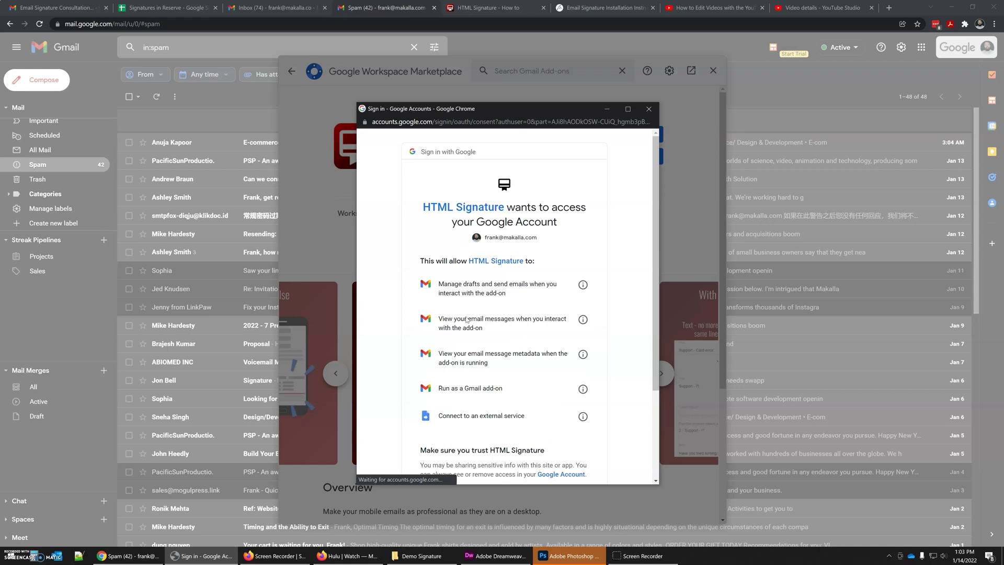
scroll(528, 383, down, 3)
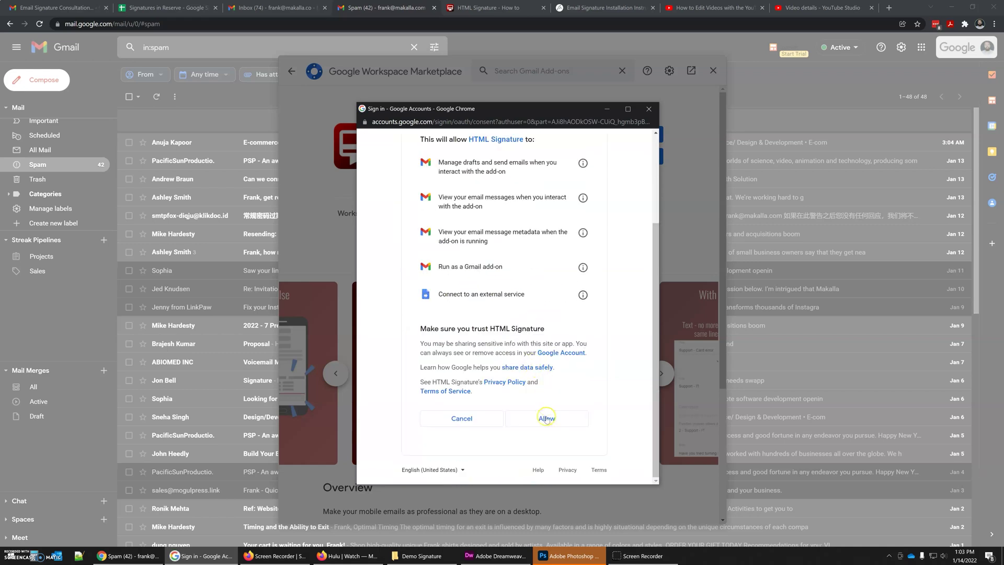
click(553, 419)
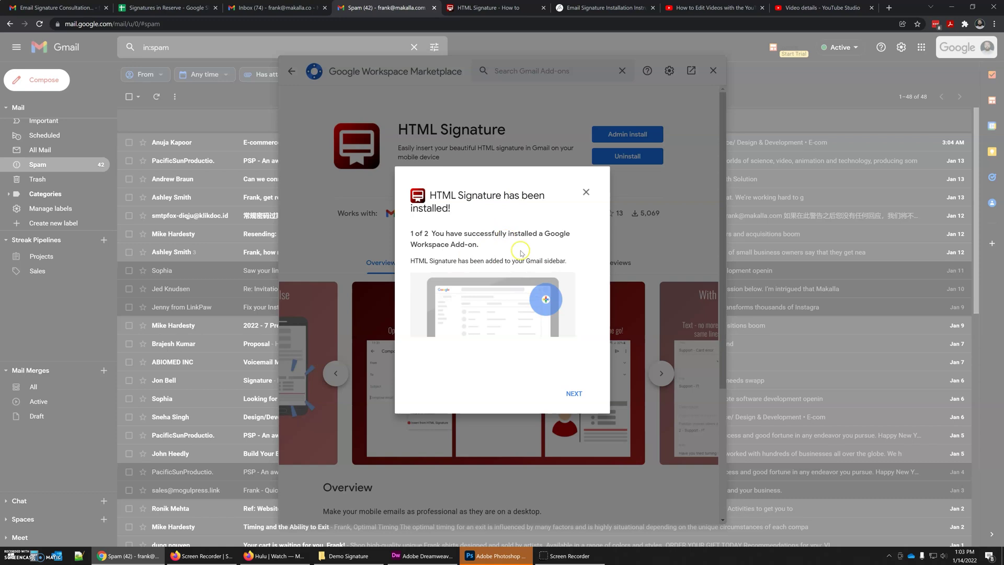
Complete the additional setup step, confirm Done and close the marketplace back to the spam list
click(575, 393)
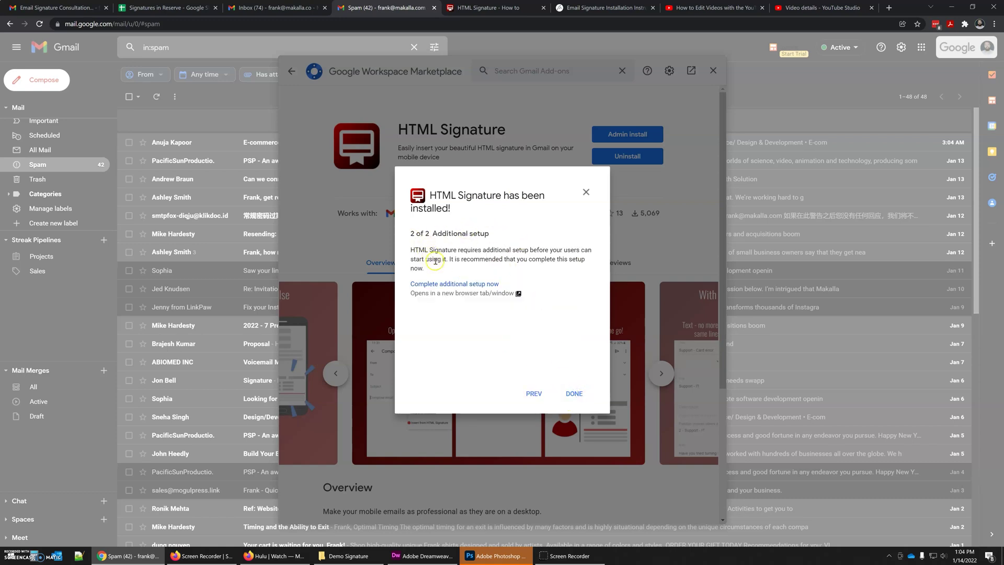
click(445, 286)
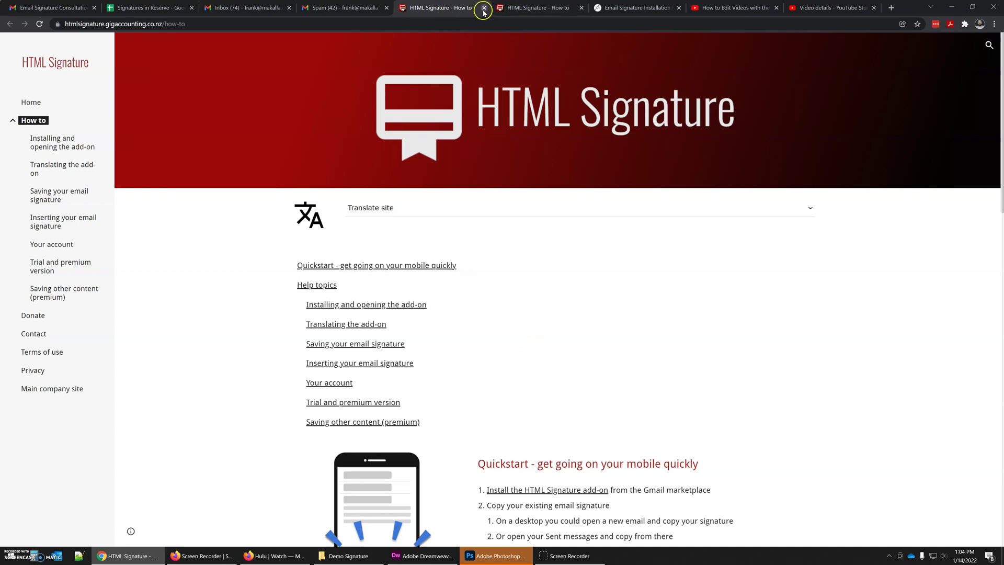
click(484, 8)
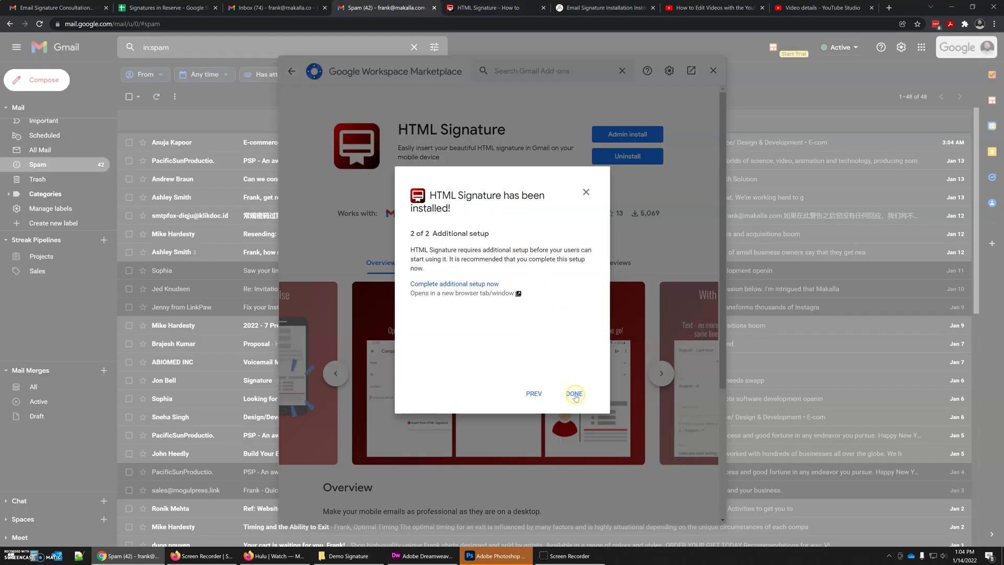
click(573, 393)
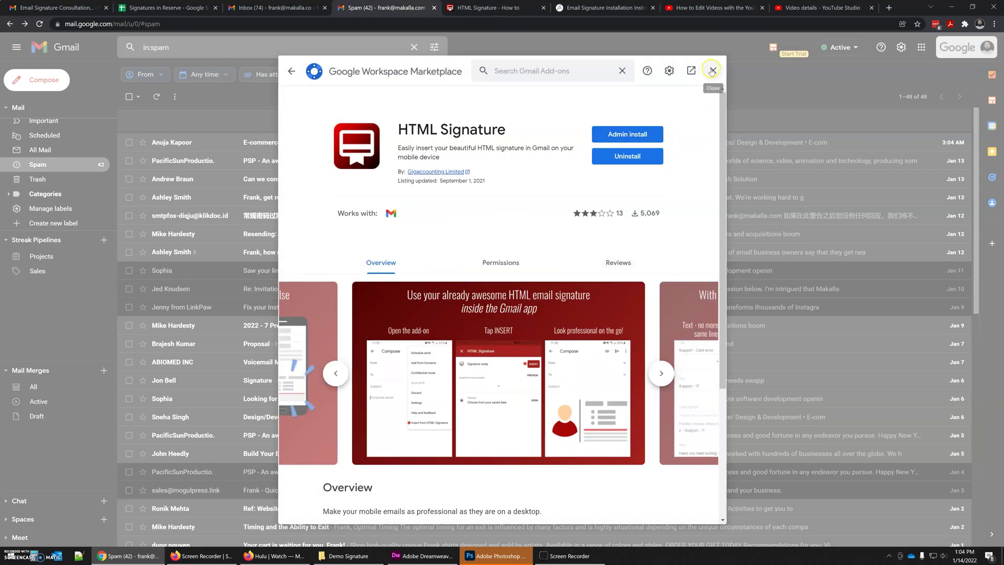
click(712, 71)
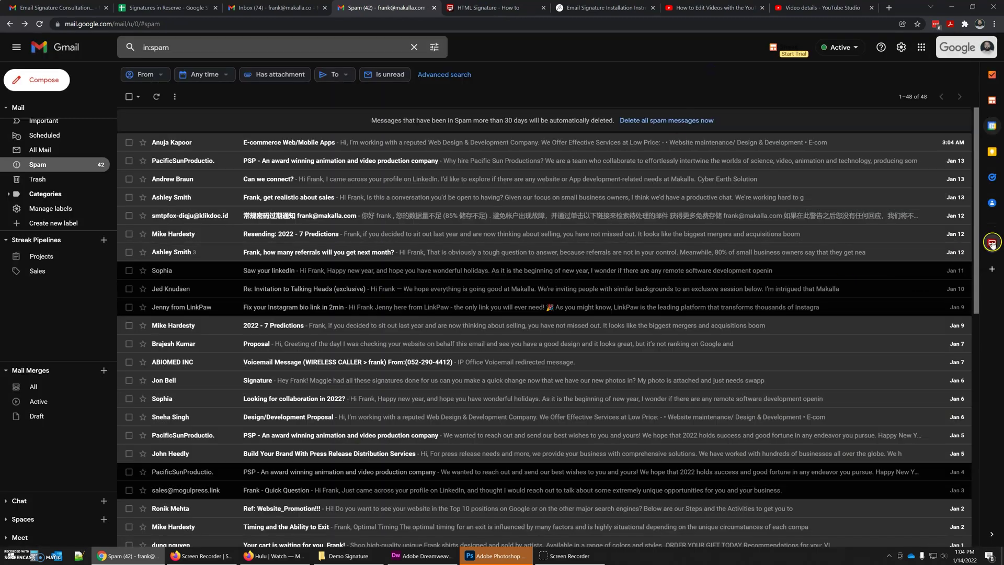
Check the HTML Signature side panel, then compose a new message and launch the add-on from its toolbar
click(992, 246)
click(992, 244)
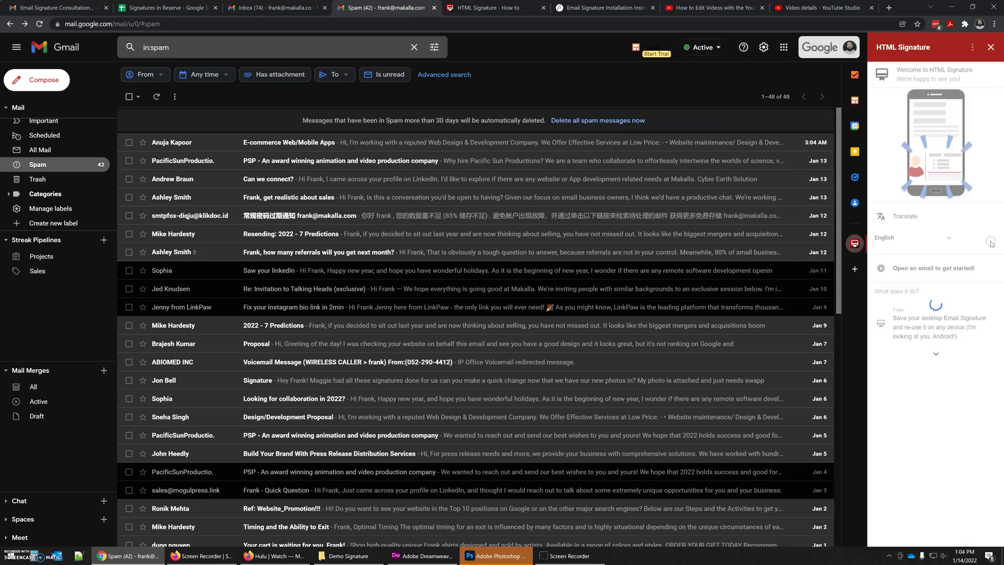
click(990, 48)
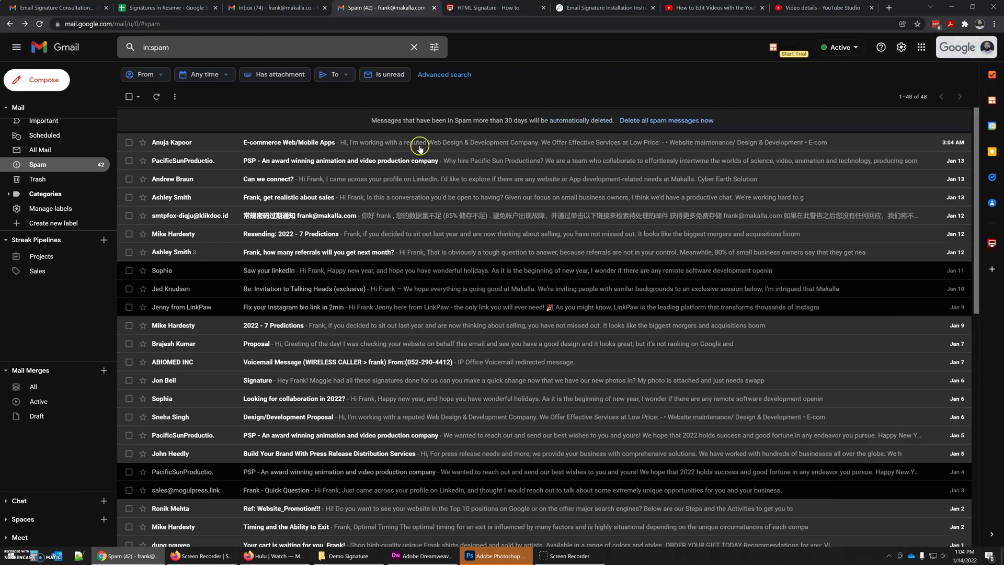
click(37, 80)
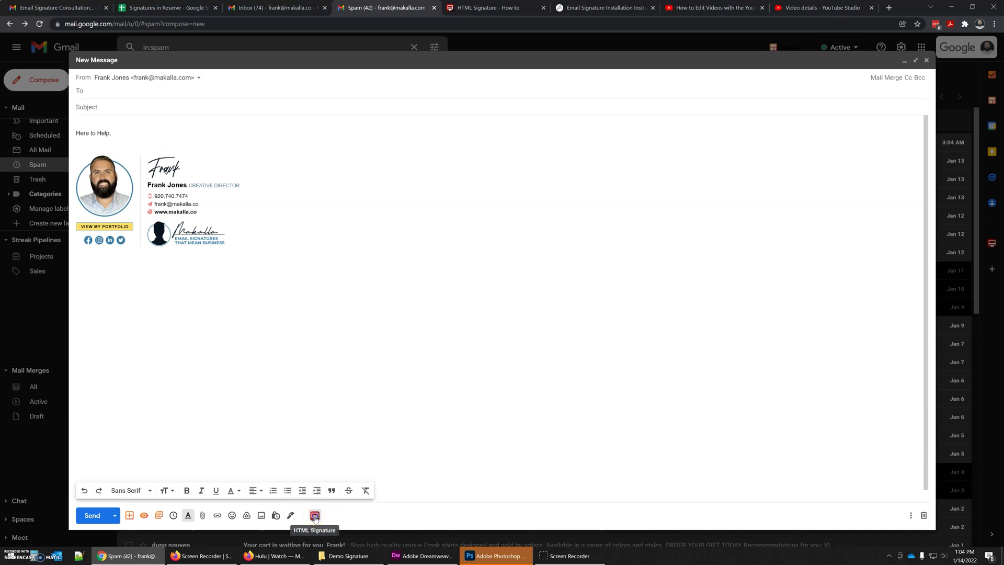
click(314, 515)
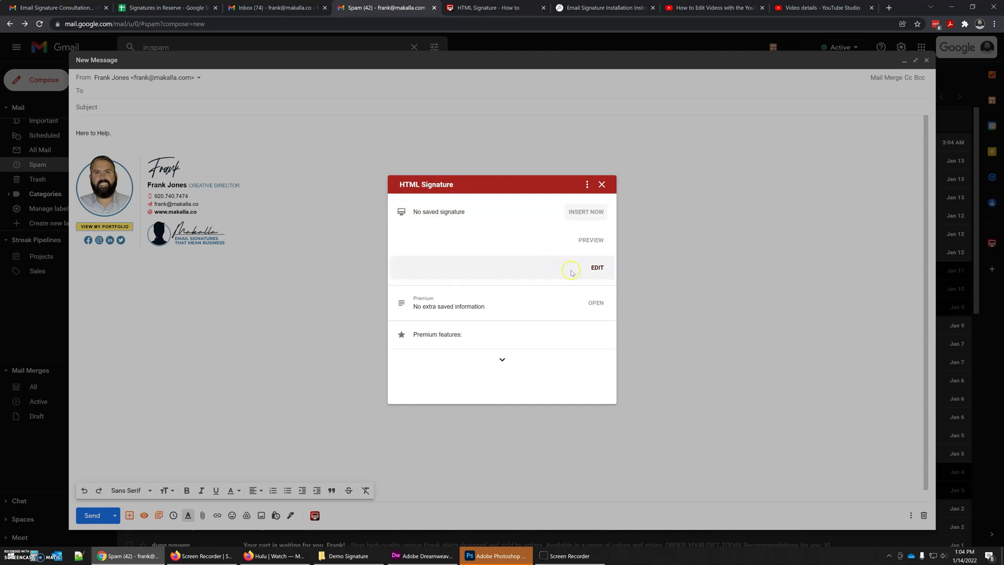
Enter the add-on's signature editor, then switch to the Demo Signature folder holding the file
click(597, 267)
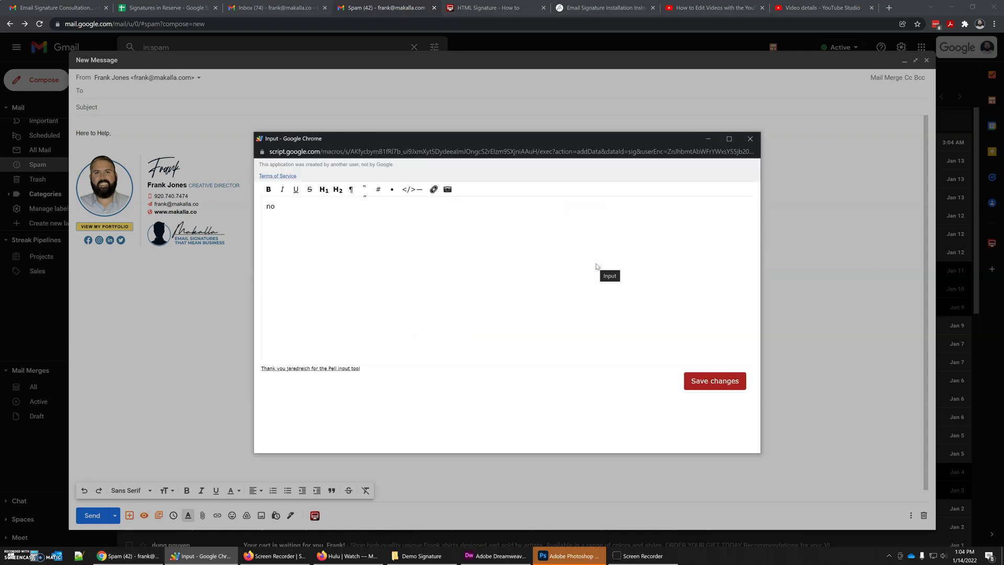
click(271, 207)
click(419, 556)
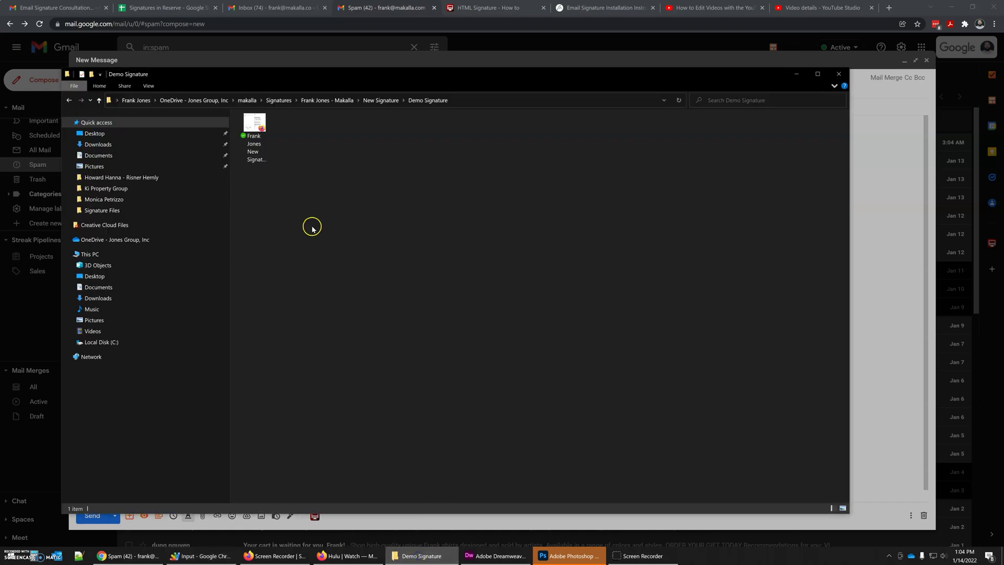
Load the Frank Jones signature HTML file in Firefox and select its entire content
double_click(255, 126)
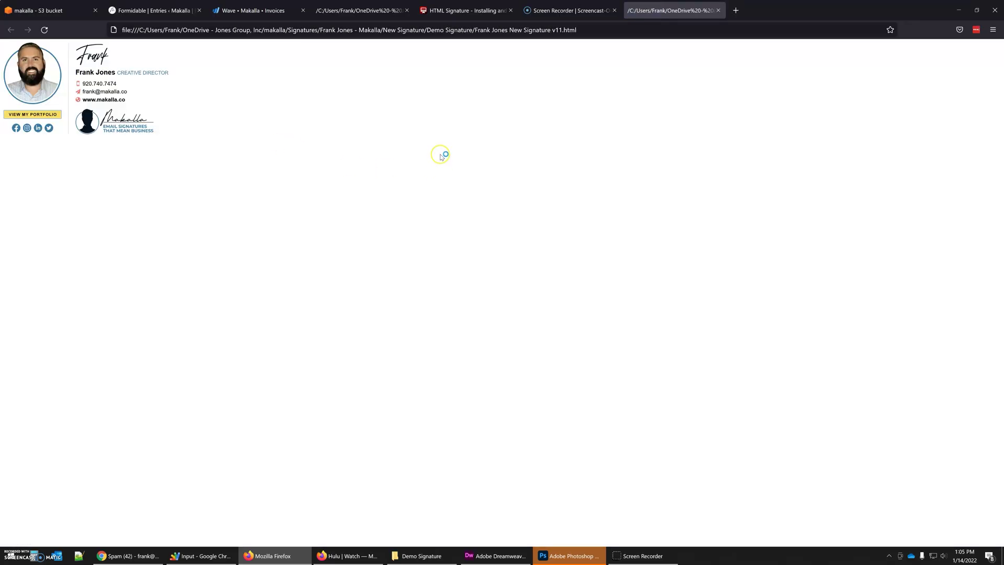
key(ctrl+a)
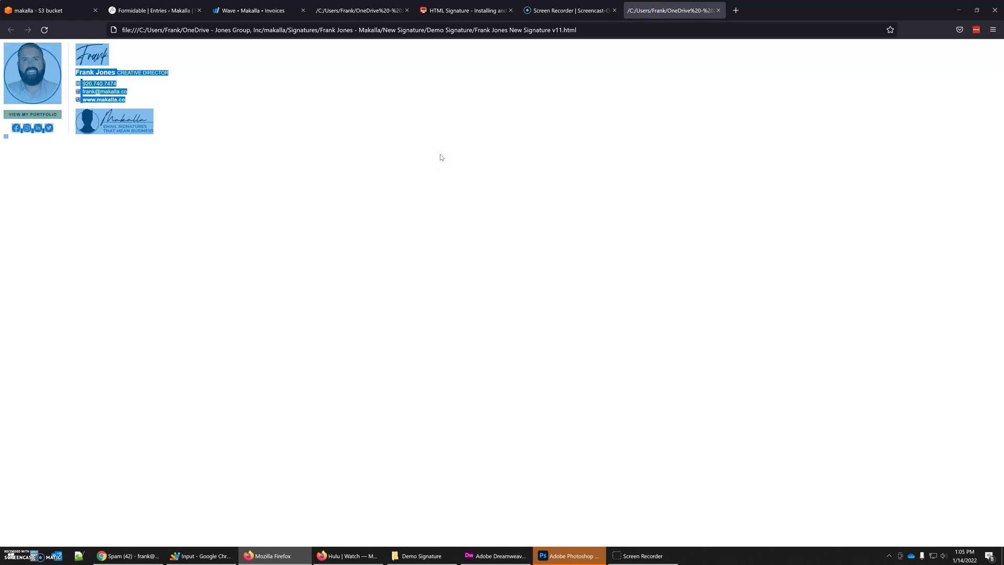
click(440, 158)
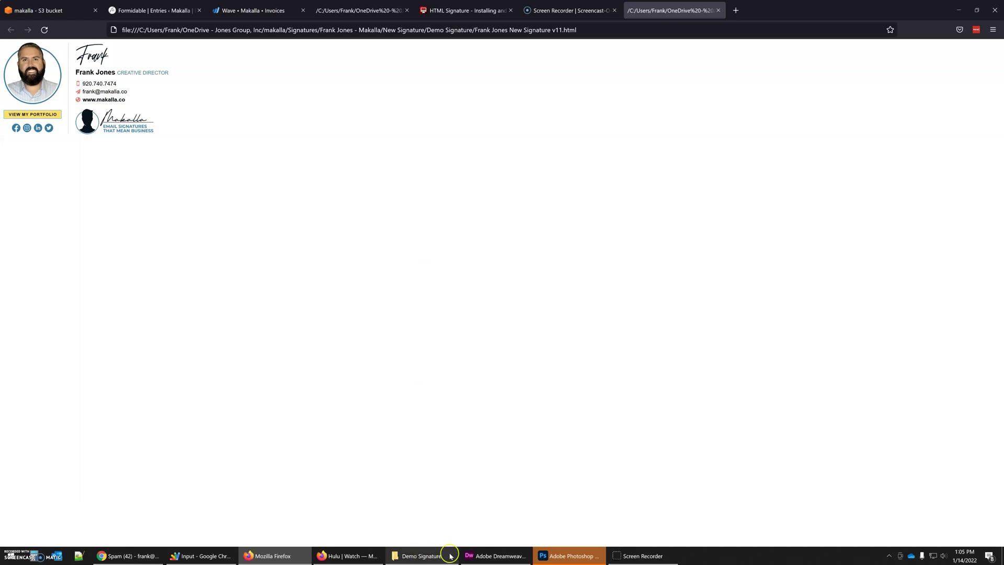
Return to the add-on Input window, delete the placeholder word 'no' and paste the graphic signature
click(205, 555)
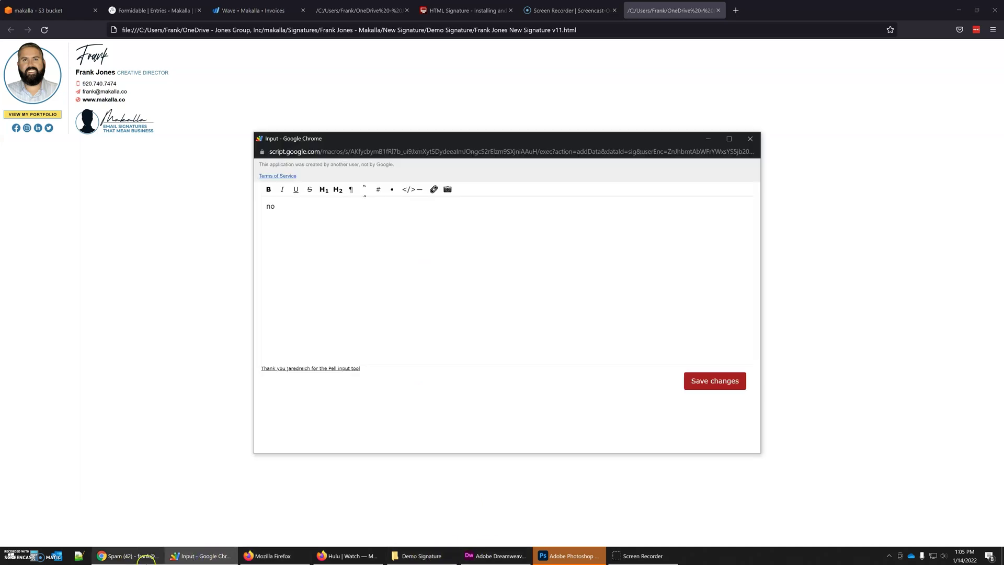
click(133, 555)
click(200, 555)
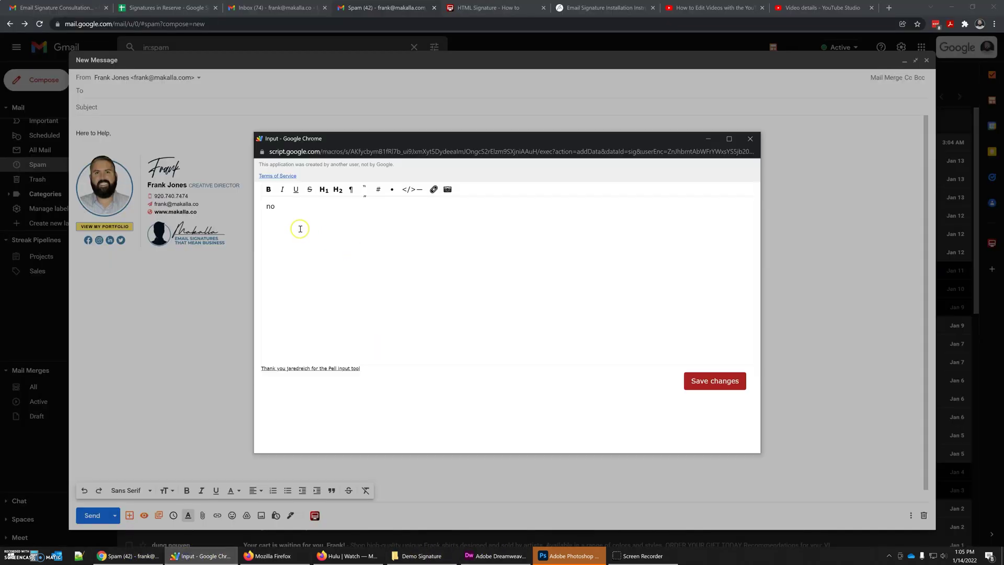
key(ctrl+a)
key(BackSpace)
key(ctrl+v)
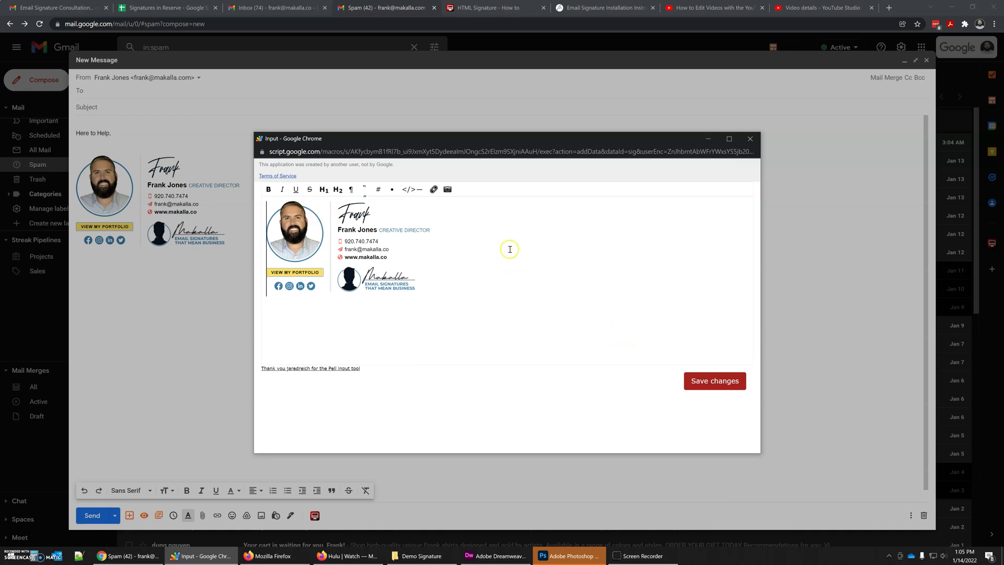
key(ctrl+z)
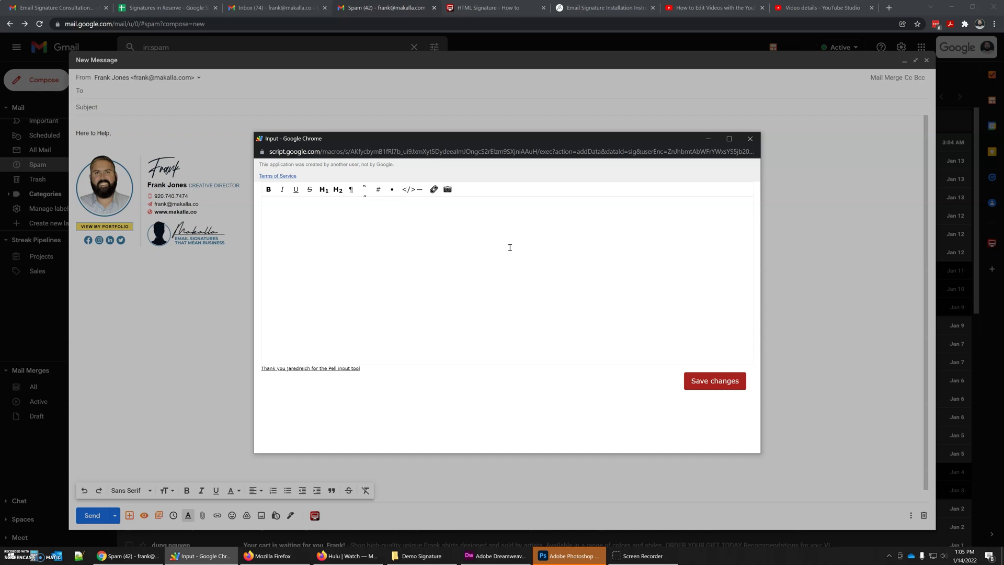
key(ctrl+v)
click(318, 210)
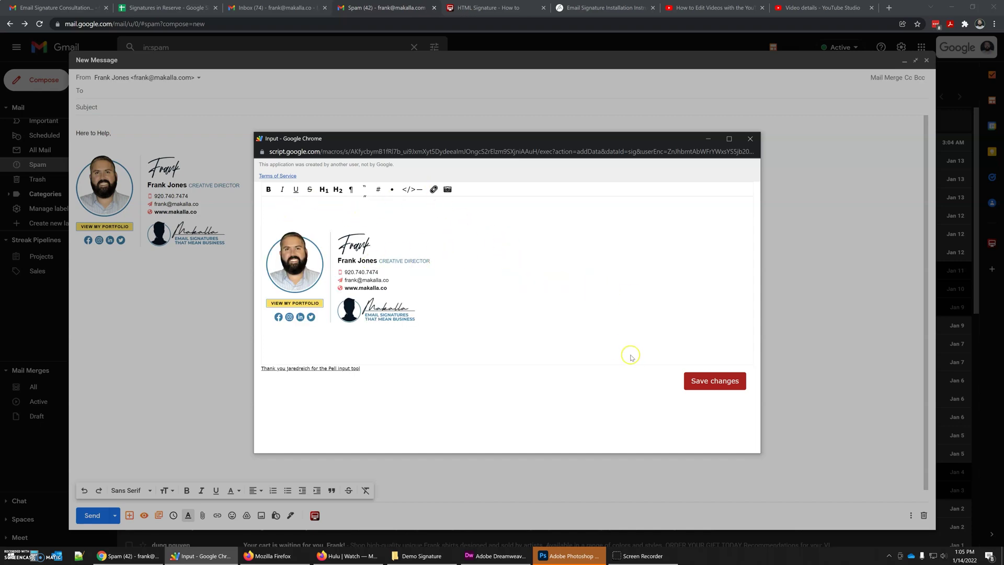
click(717, 382)
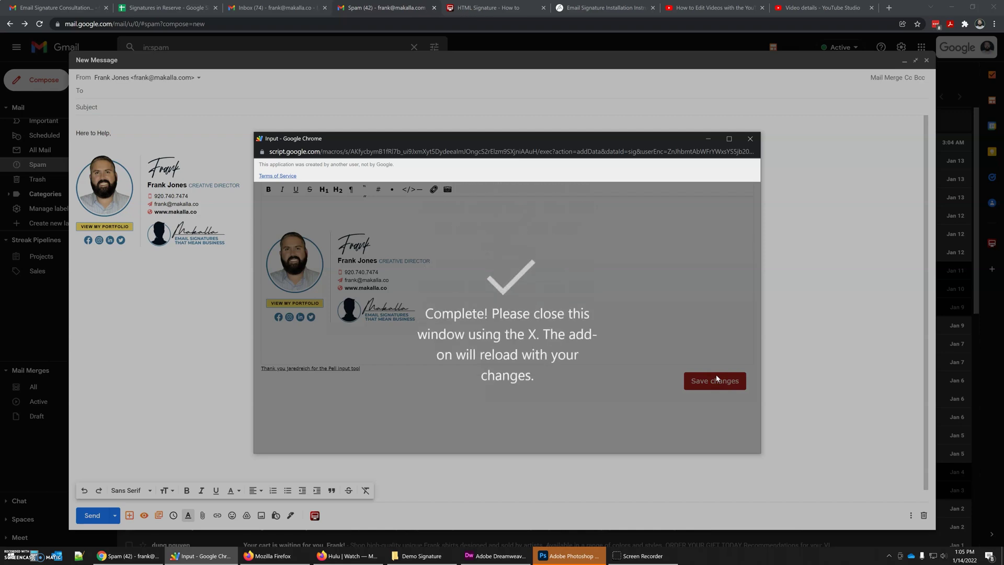
Close the Input window, insert the saved signature into the message and reopen the add-on panel
click(751, 139)
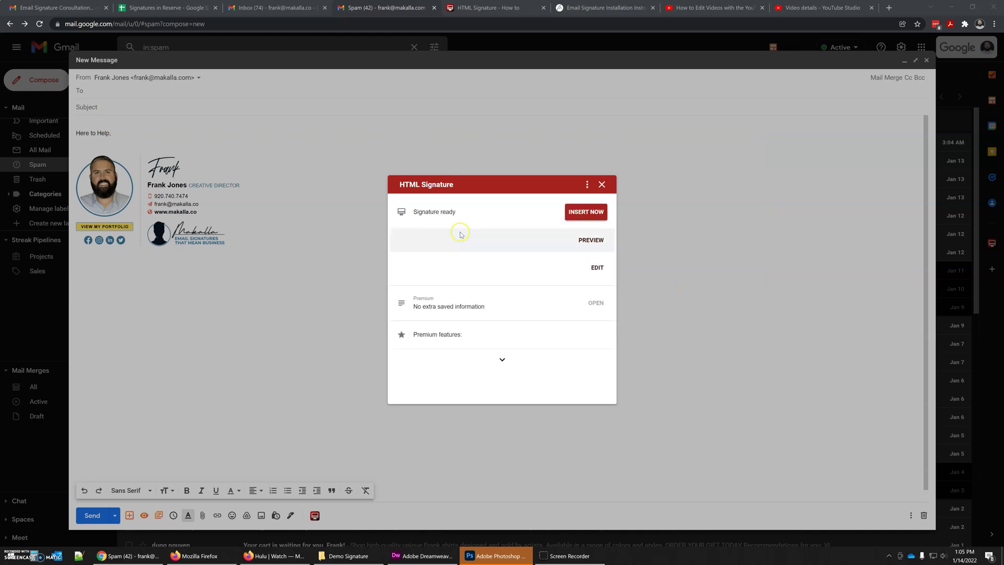
click(586, 212)
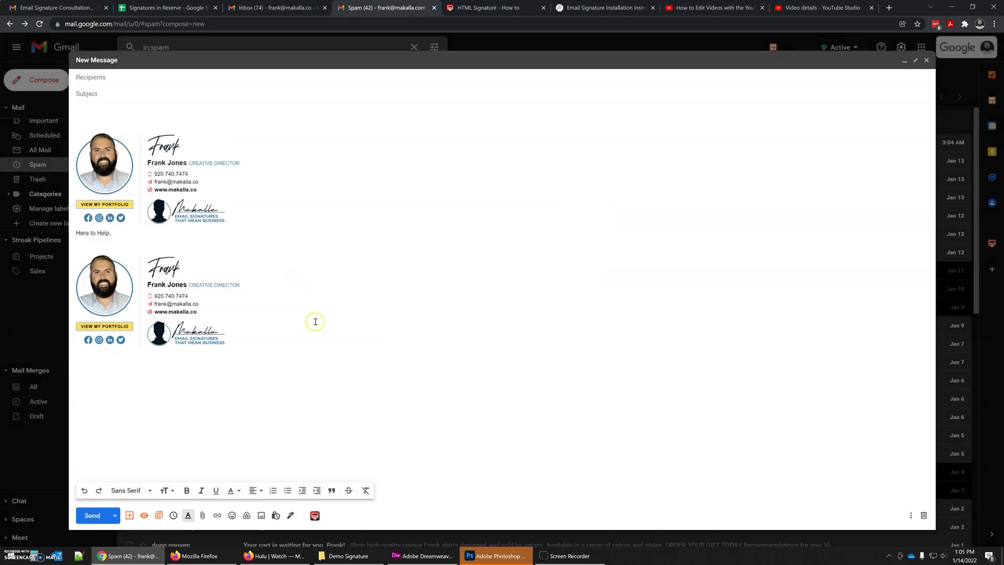
click(315, 516)
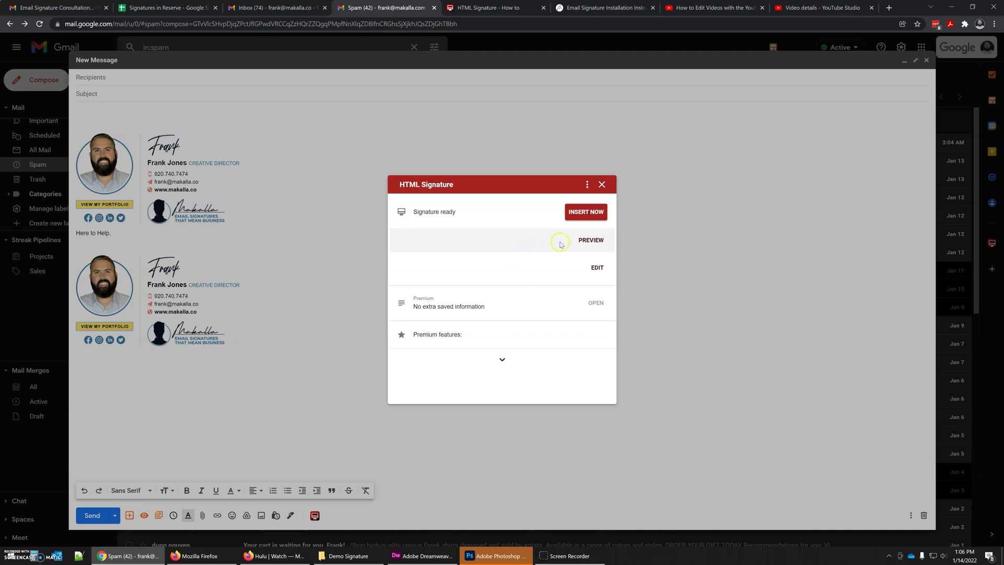
Preview the saved signature, close the preview and dismiss the HTML Signature panel
click(587, 241)
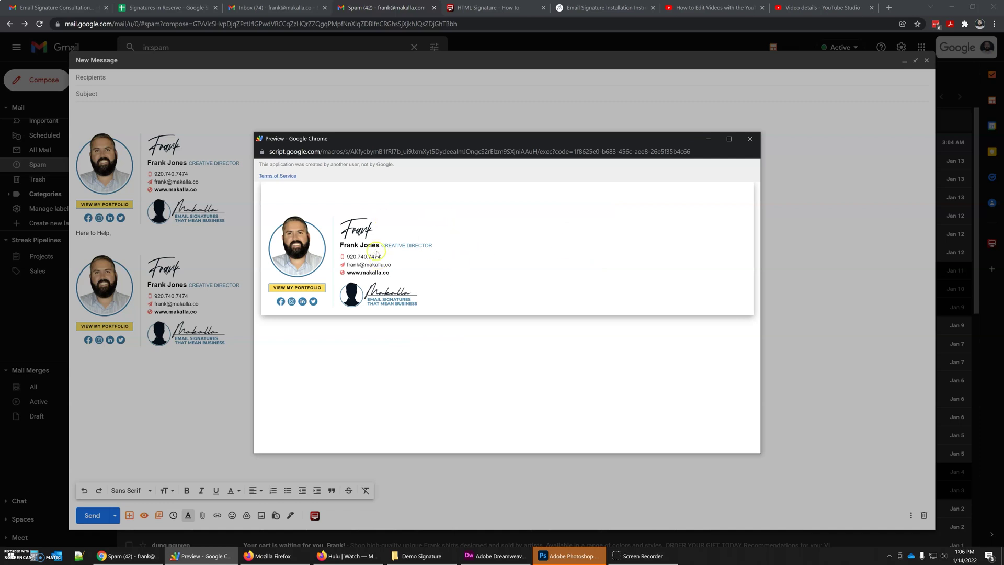
click(752, 140)
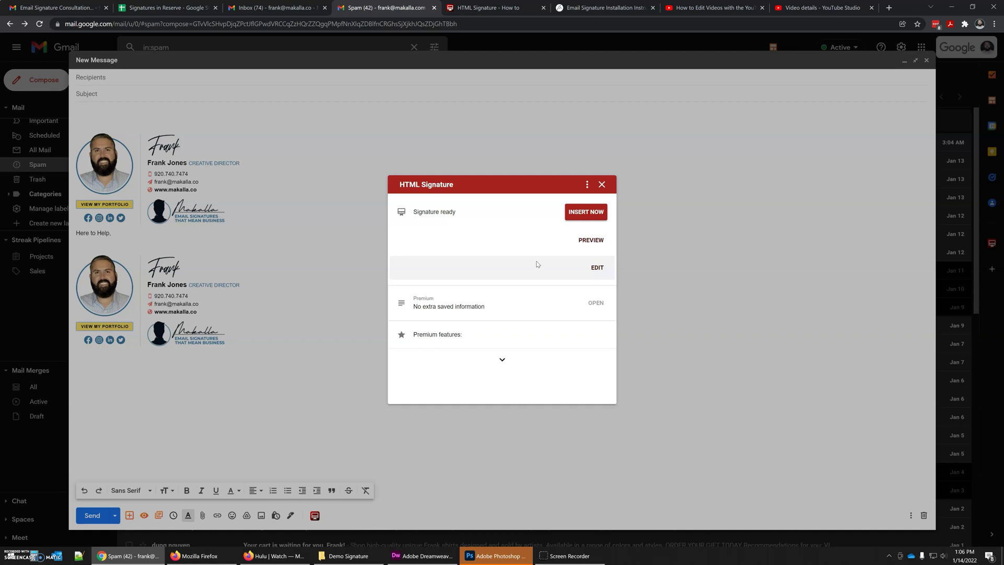
click(543, 262)
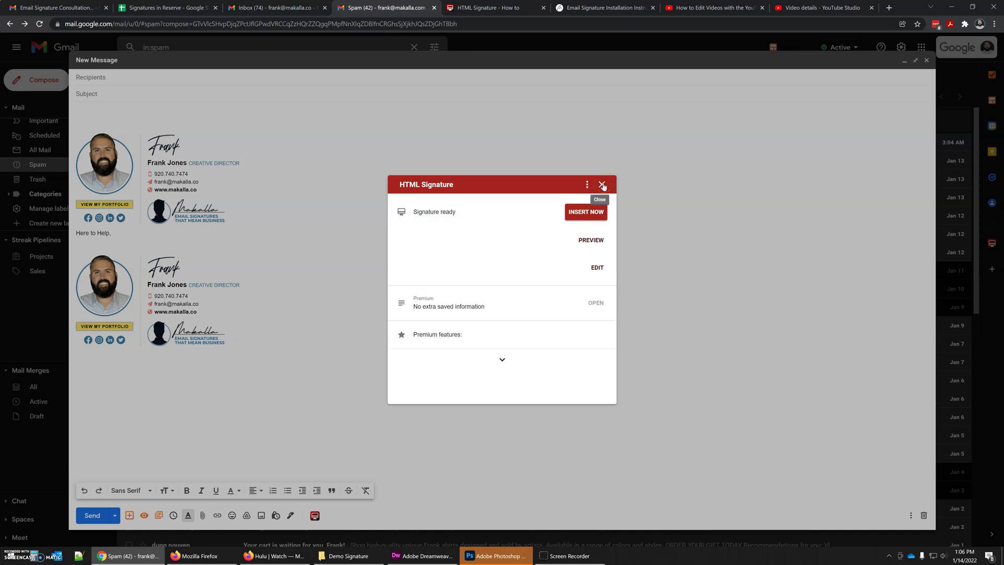
click(603, 185)
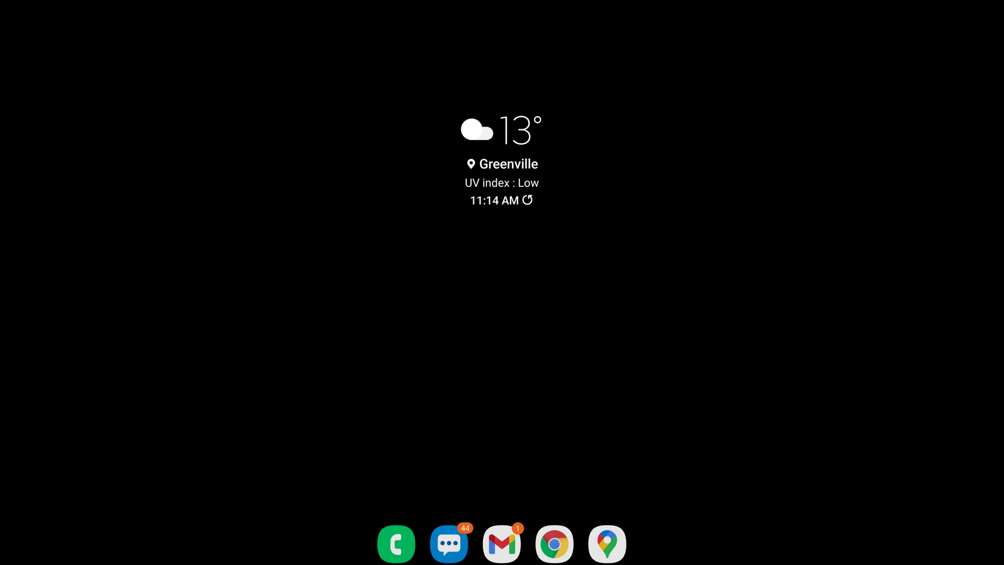
Compose a new Gmail message to yourself with subject Test and body Test
click(501, 543)
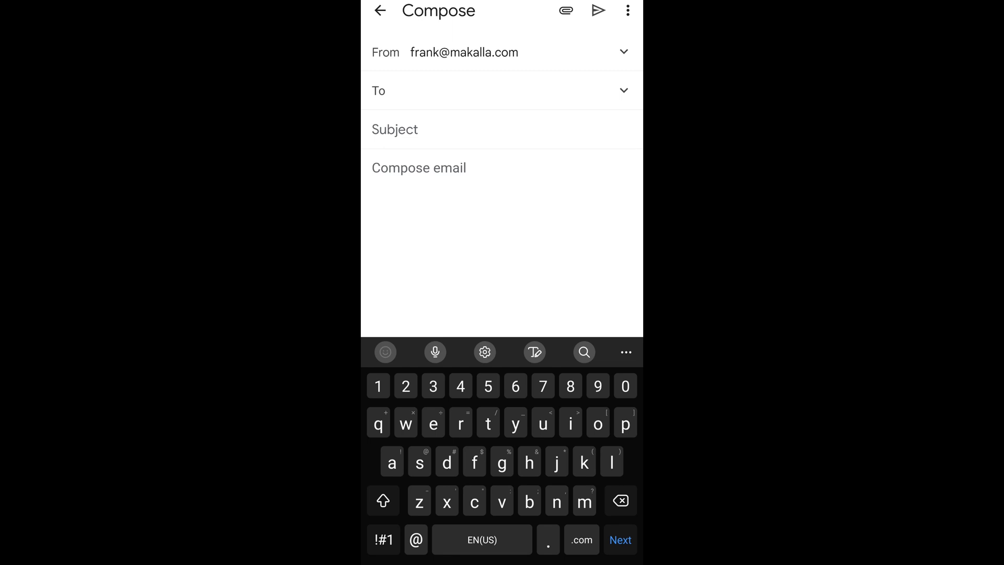
text(fra)
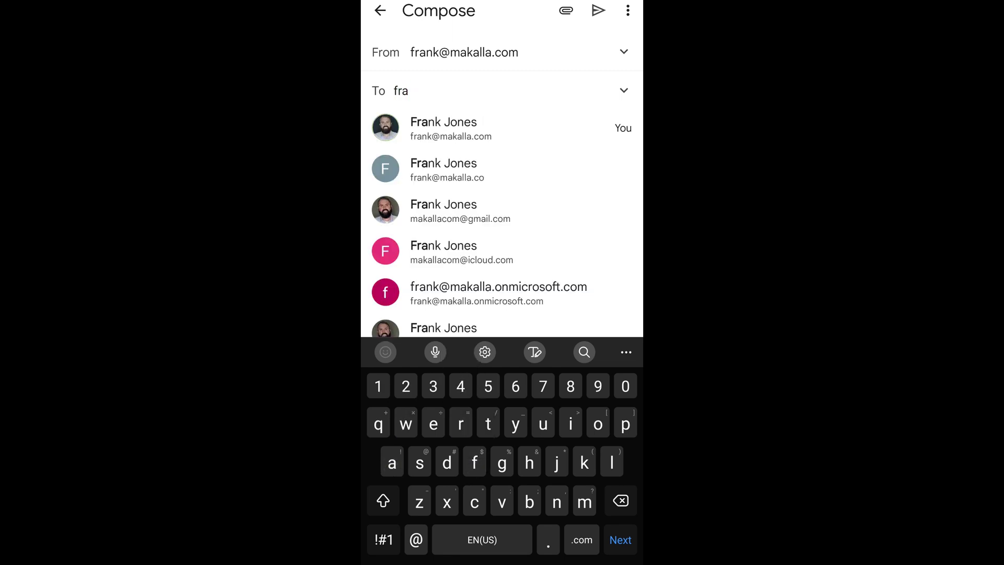
click(455, 129)
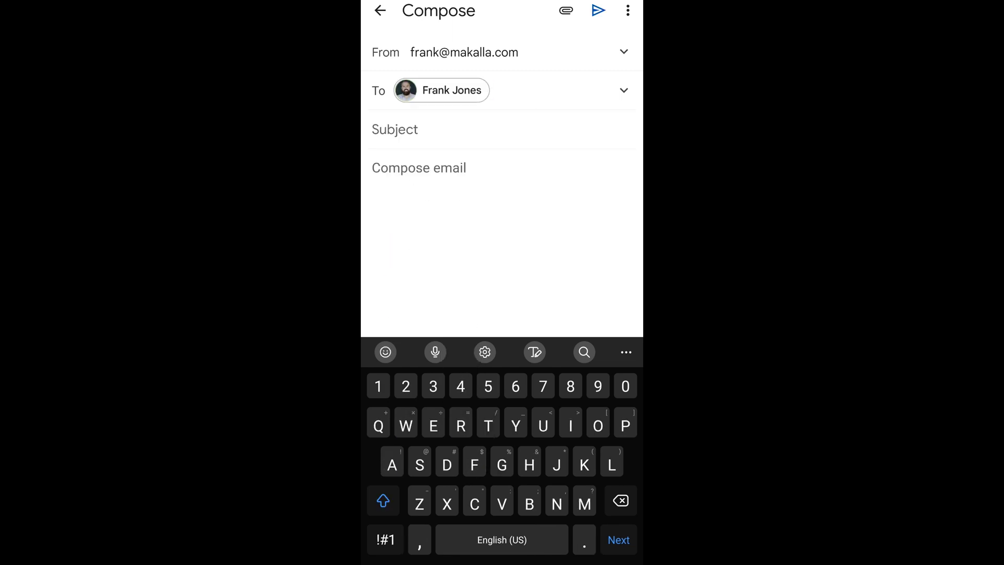
text(Test)
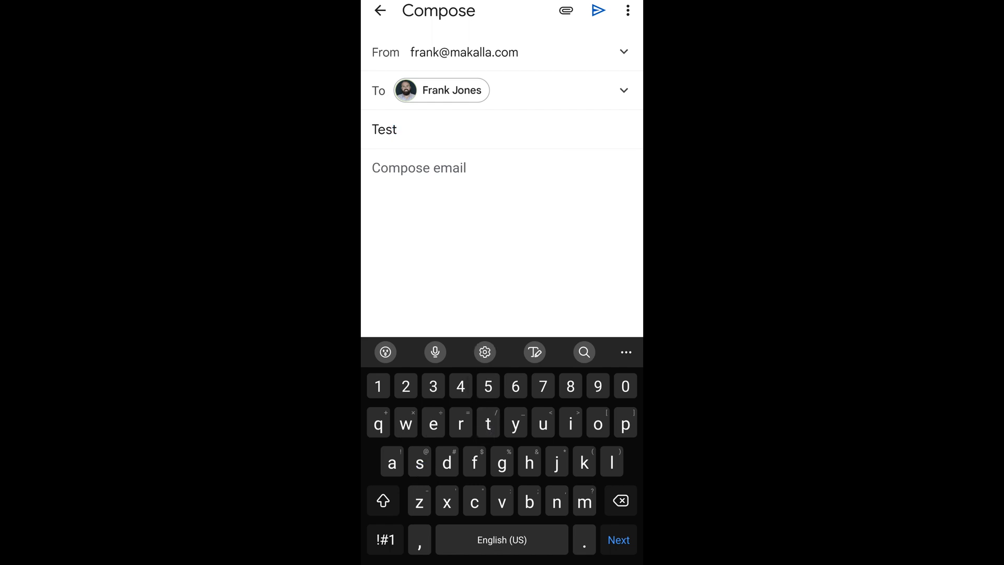
click(469, 170)
text(Te)
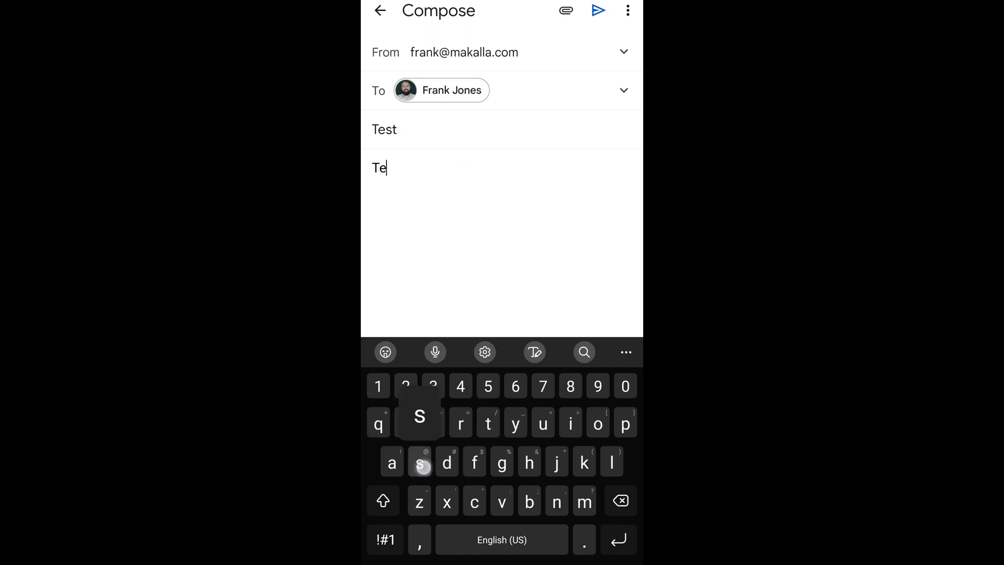
text(st)
key(Escape)
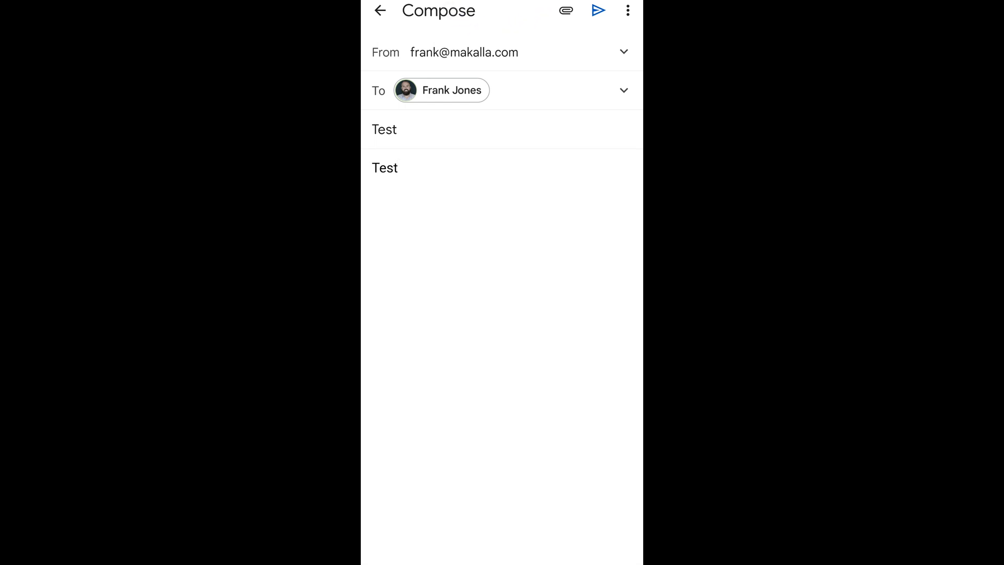
Insert the saved graphic signature via the HTML Signature add-on's Insert Now
click(628, 10)
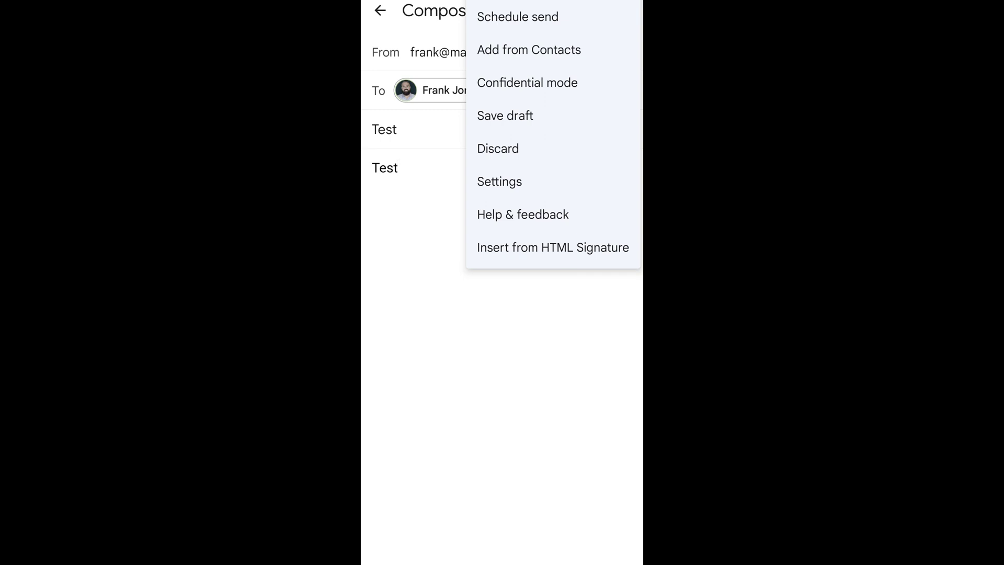
click(560, 248)
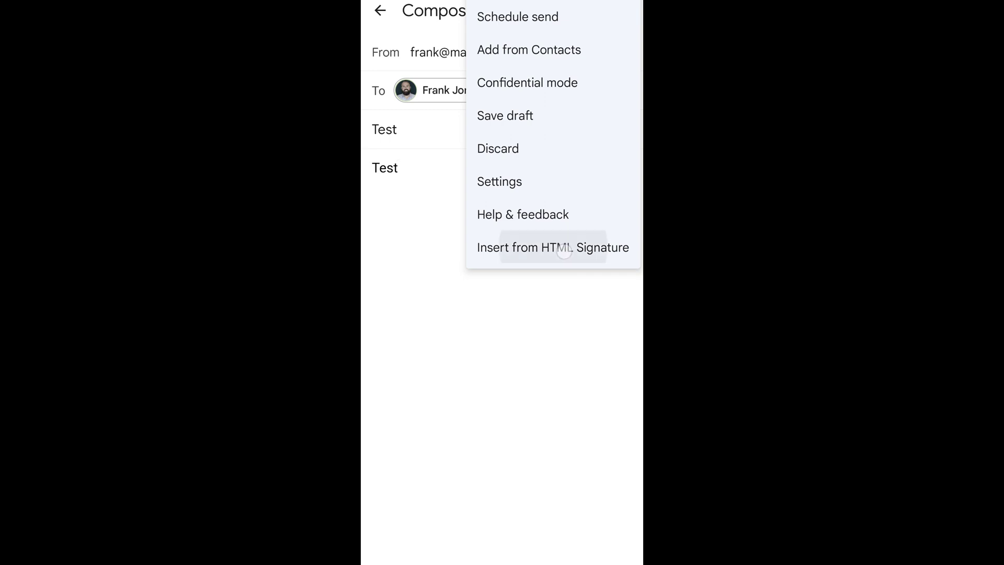
click(600, 49)
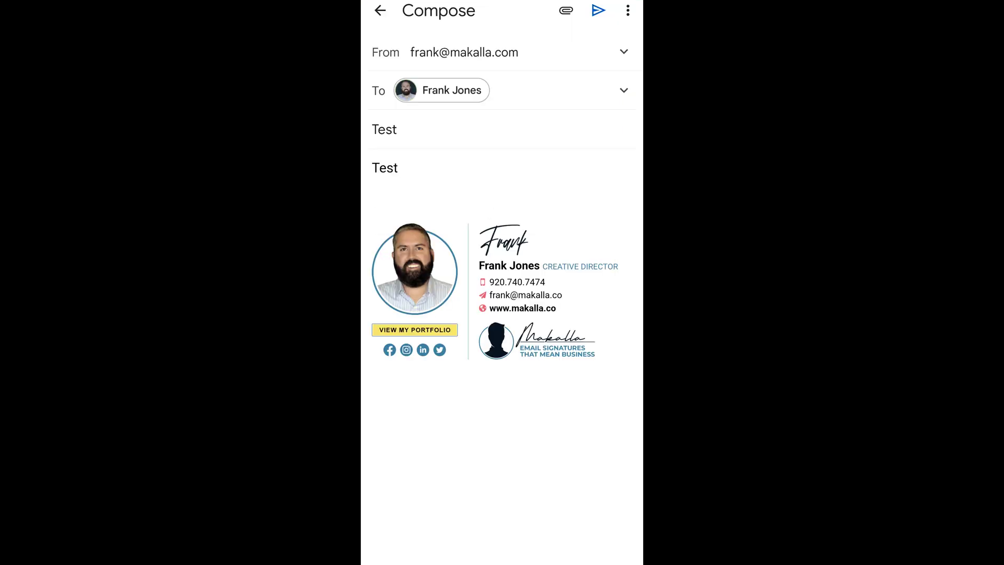
Send the Test email, then start a reply to it with the message Test 2
click(598, 10)
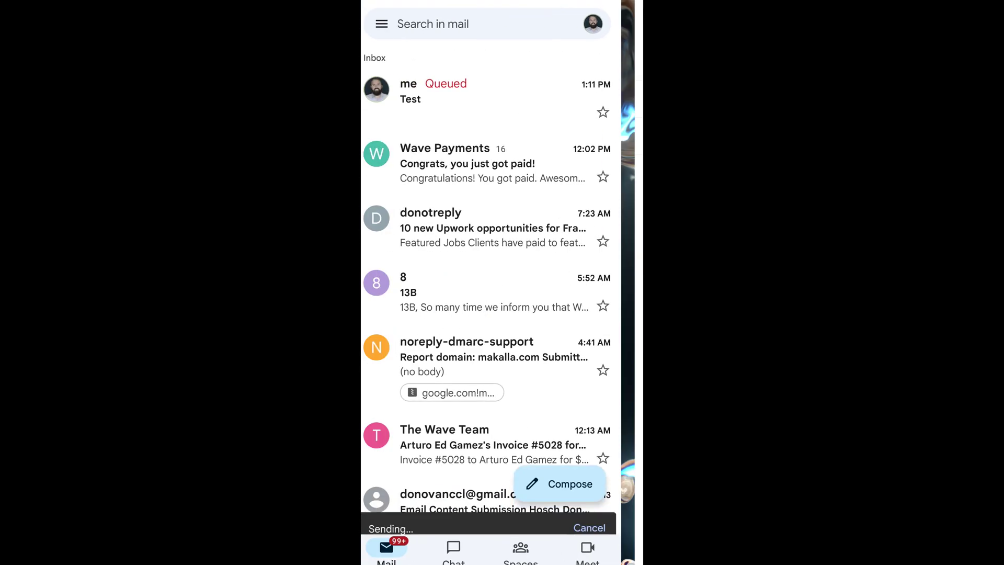
click(503, 89)
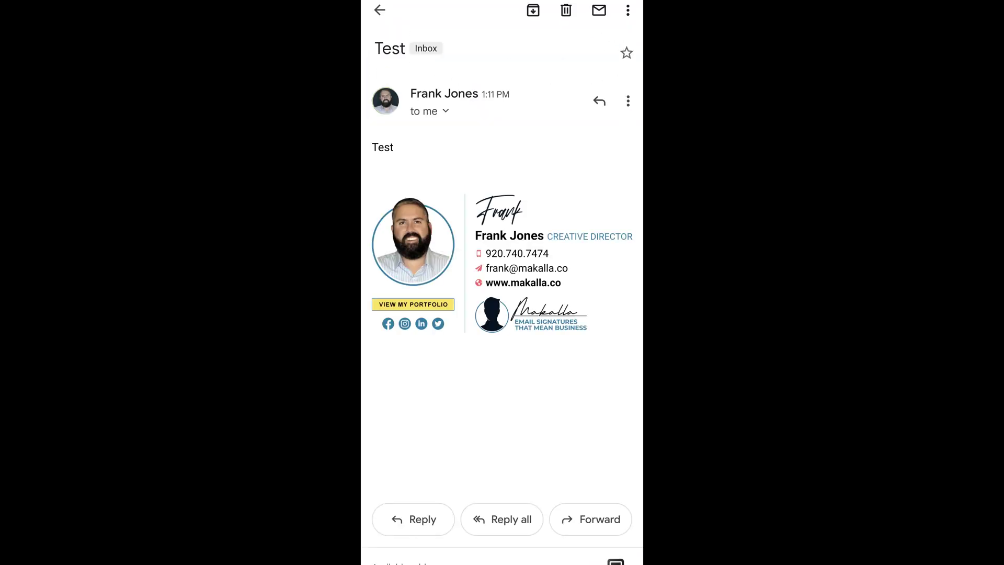
click(414, 520)
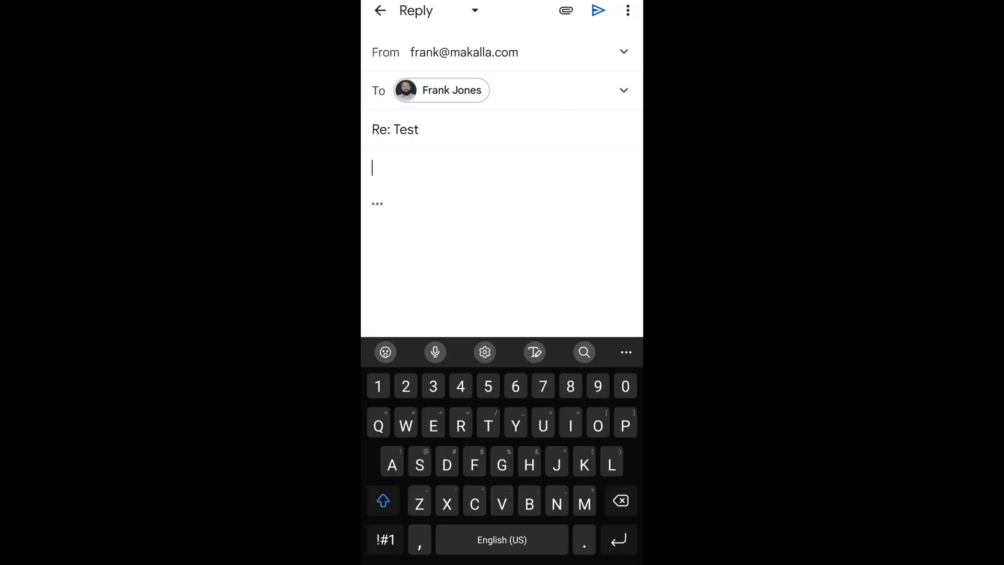
text(Test )
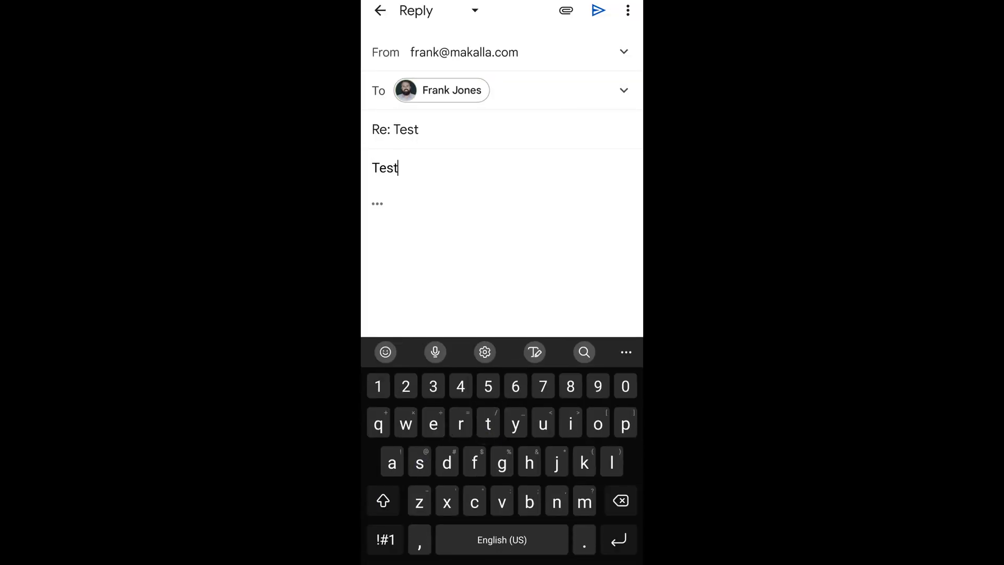
text(2)
Insert the graphic signature into the reply via HTML Signature and send it
click(627, 10)
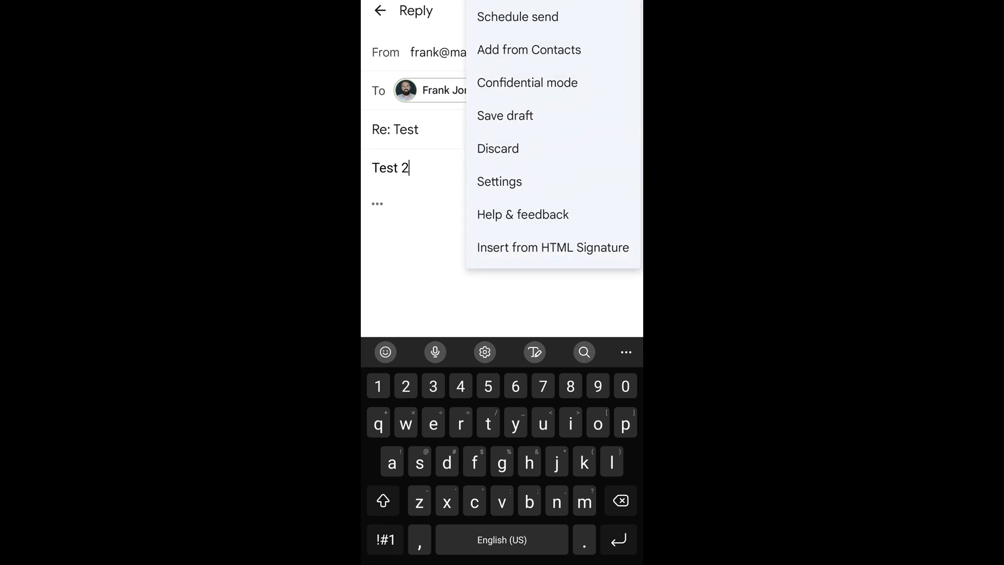
click(553, 247)
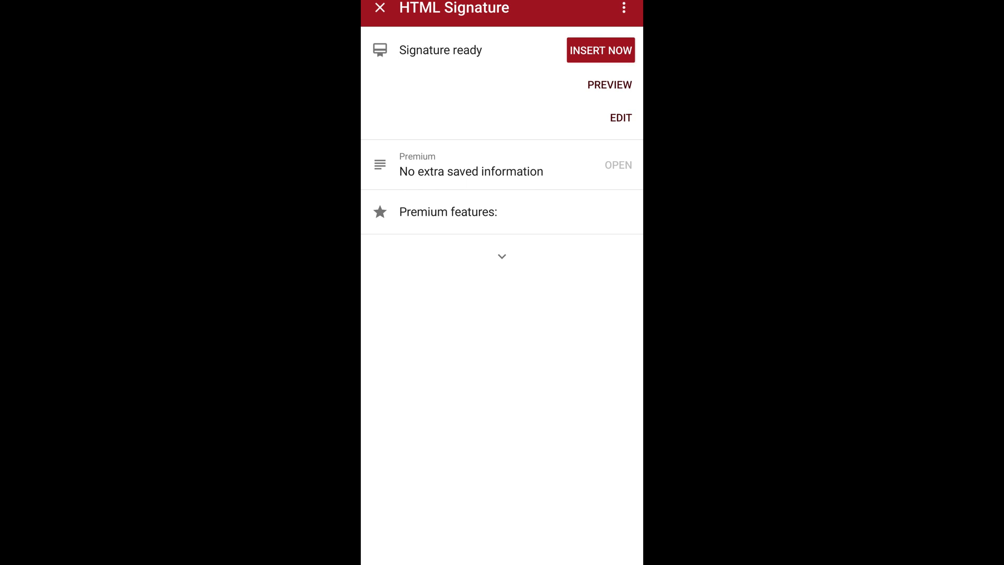
click(601, 51)
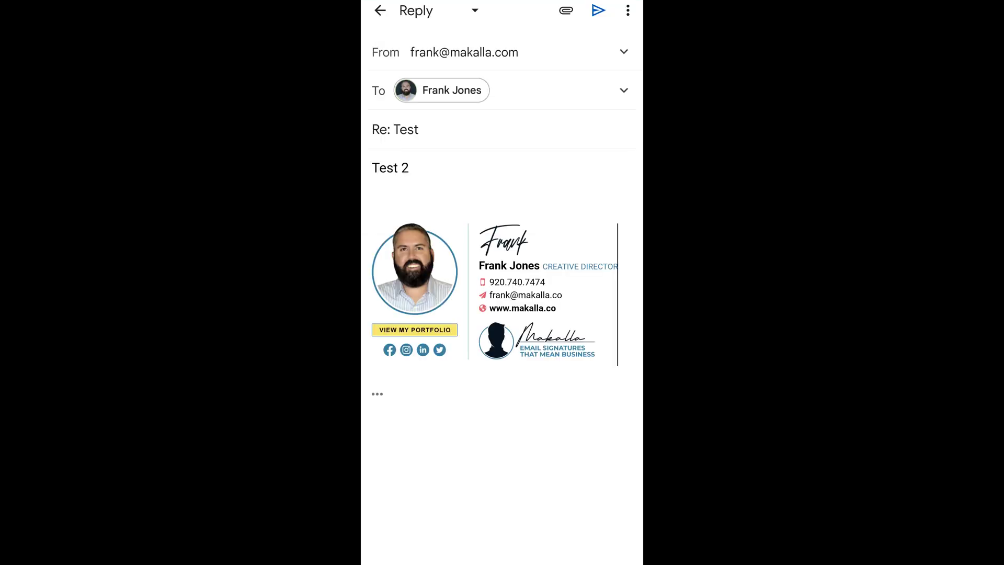
click(598, 11)
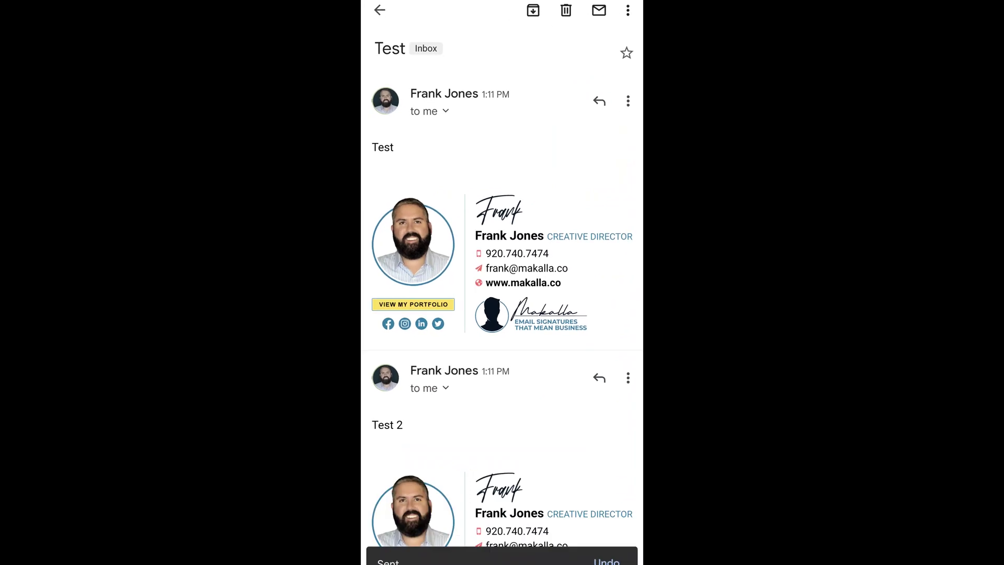